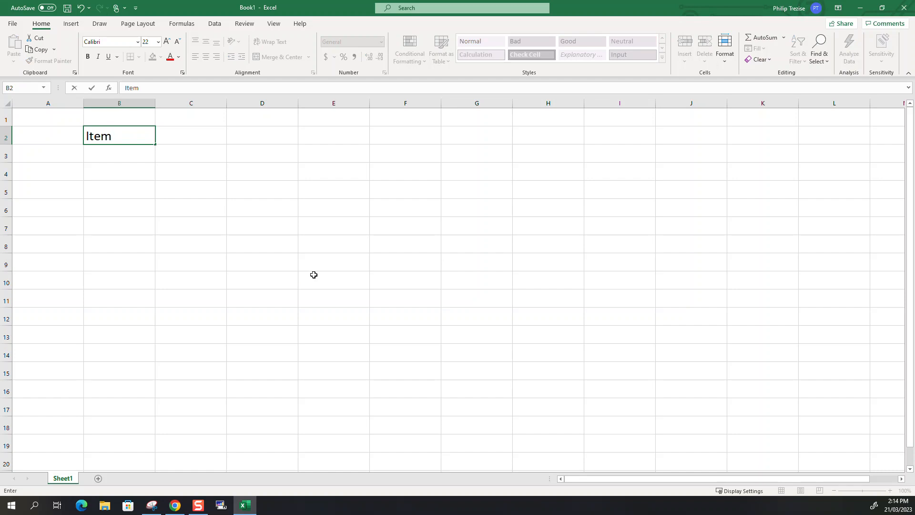
List table, chairs, curtains and bookshelf below the Item header in cells B3 to B6
key("Down")
key("Left")
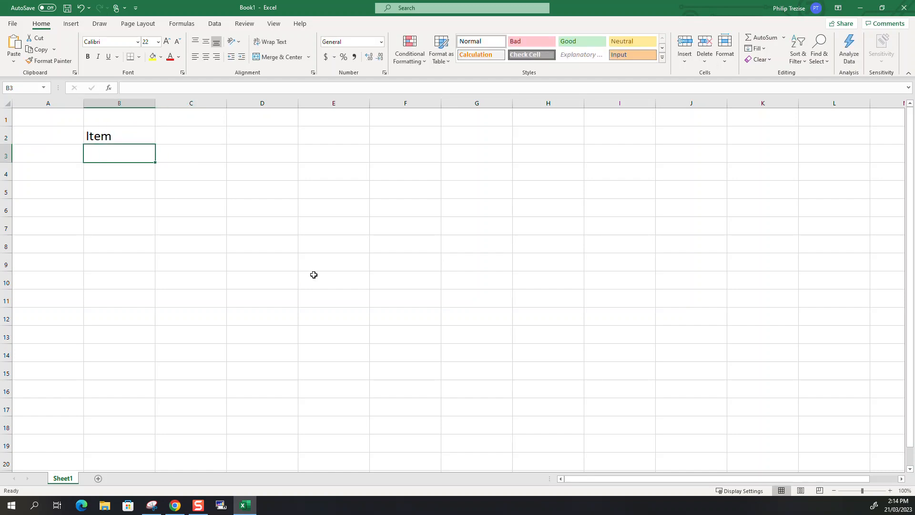
type("table")
key("Return")
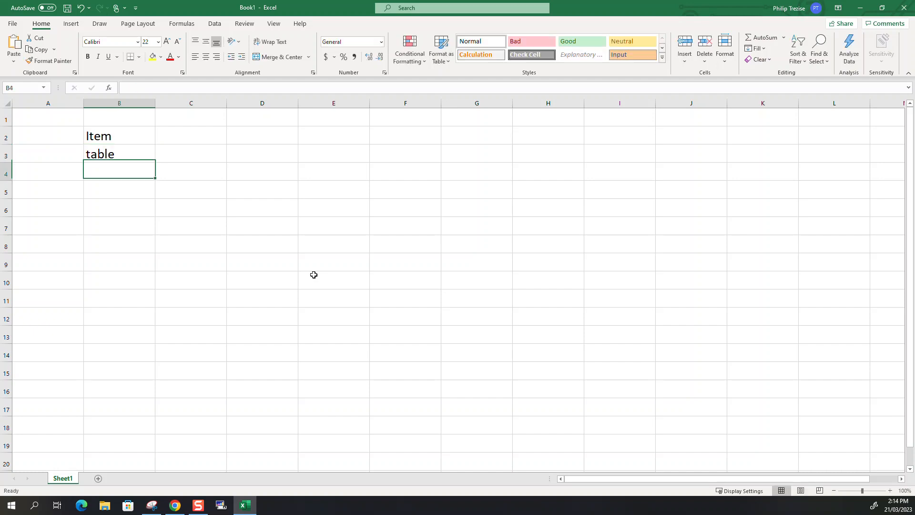
type("chairs")
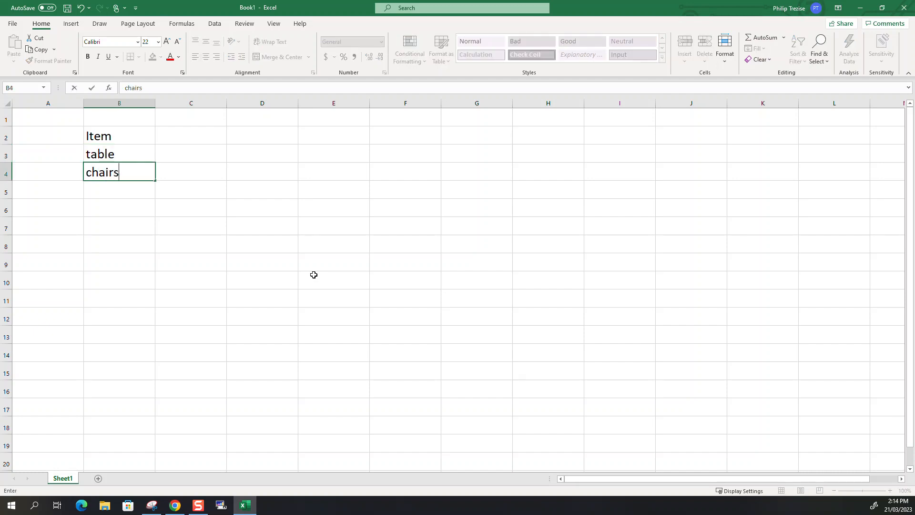
key("Return")
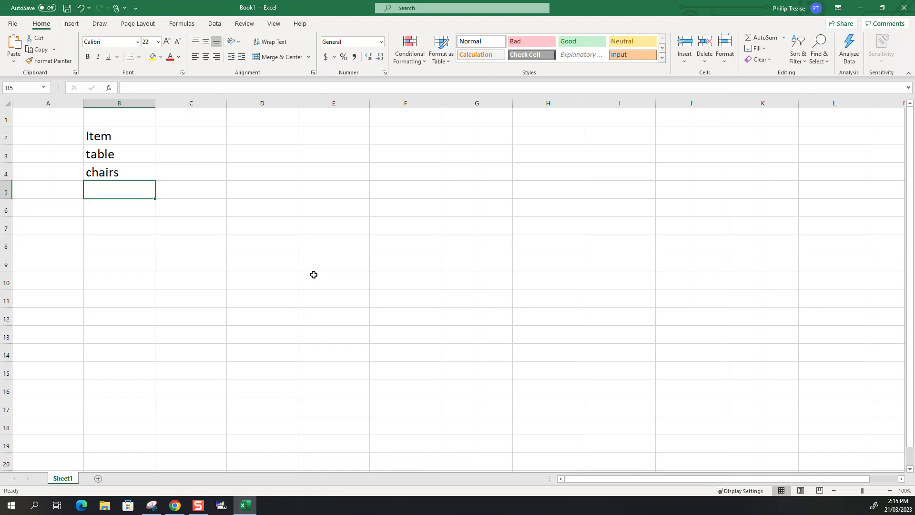
type("curtains")
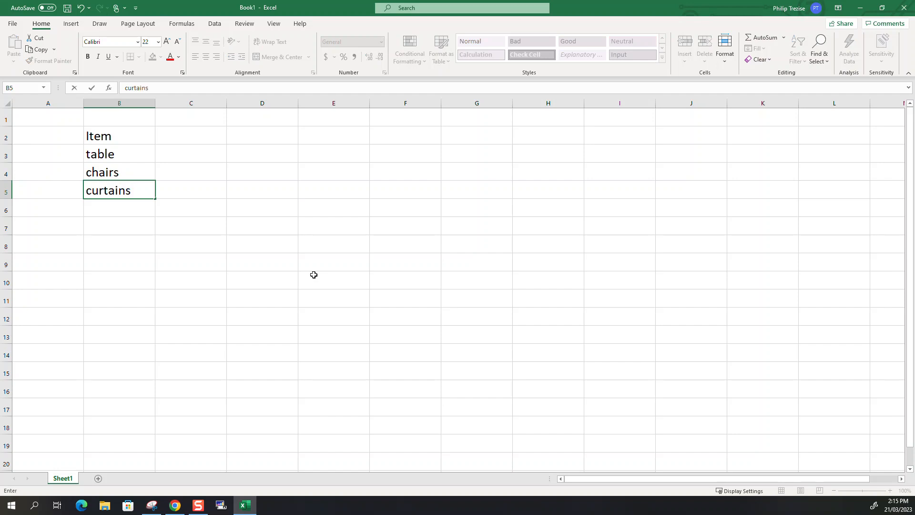
key("Return")
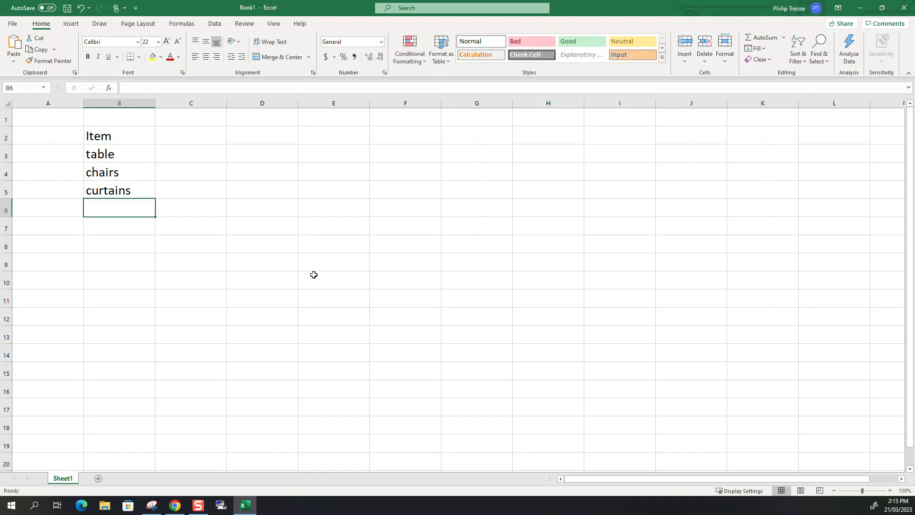
type("b")
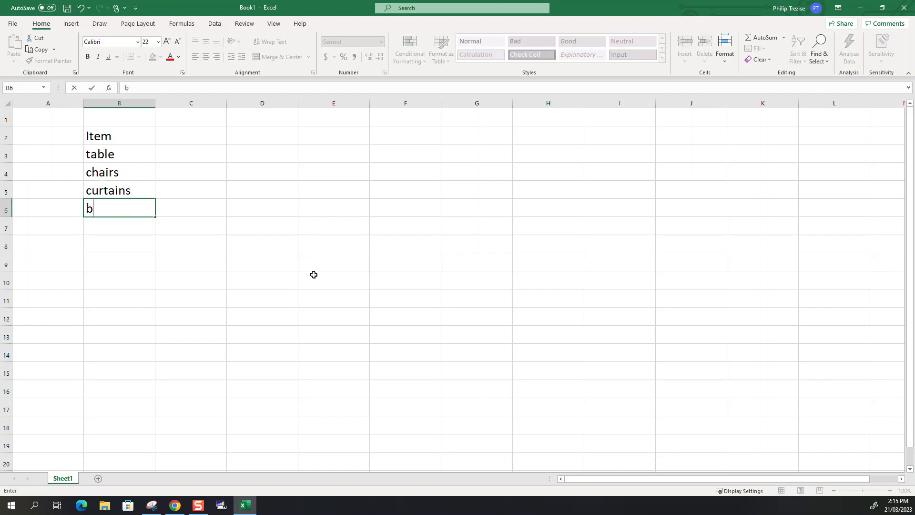
type("ookshelf")
key("Tab")
Add the column header Price in cell C2, beside the Item header
key("Up")
key("Up")
key("Up")
key("Up")
key("Up")
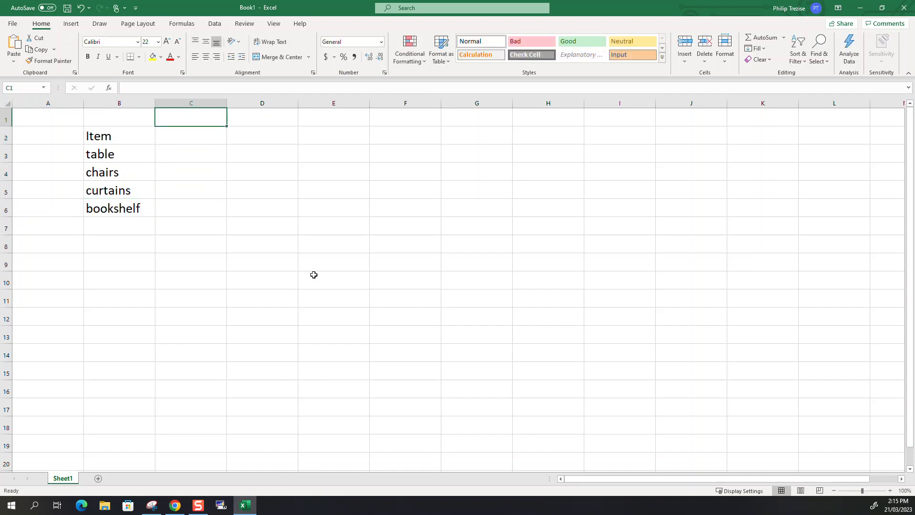
key("Down")
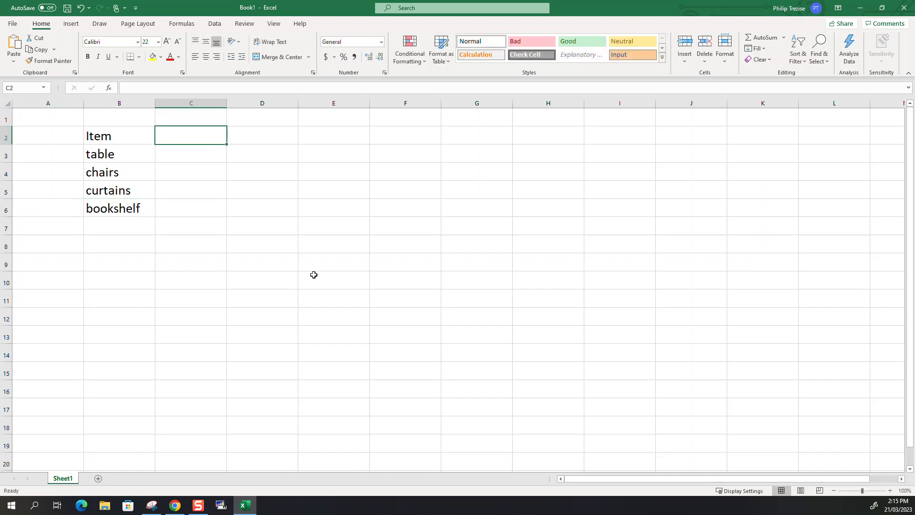
type("Price")
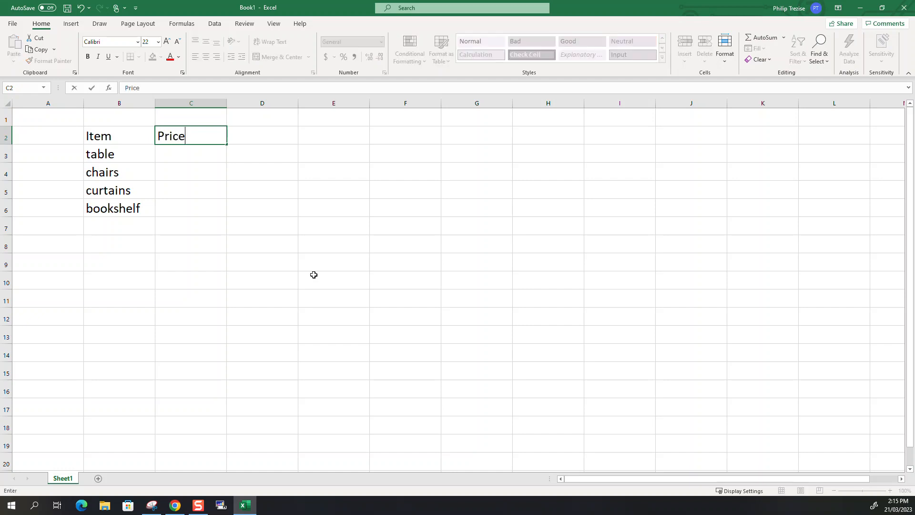
key("Return")
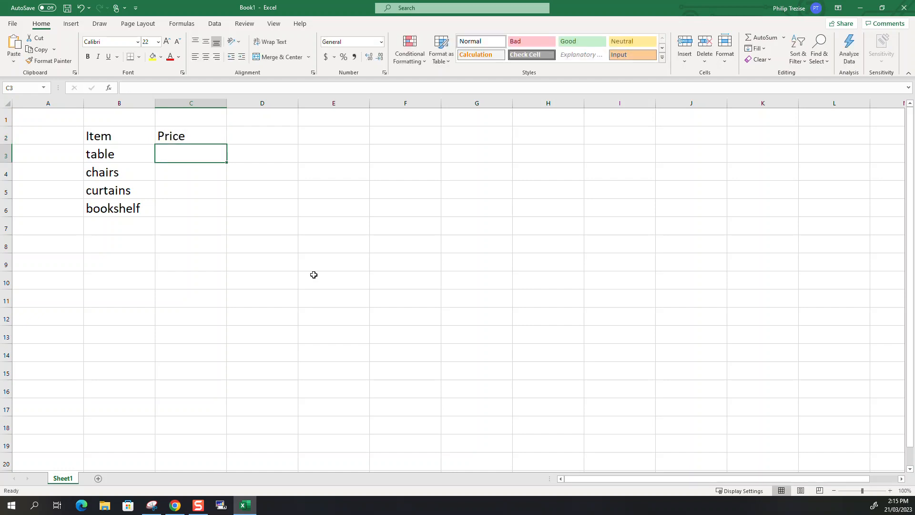
Enter 550 as the table's price in C3 and apply the Accounting dollar format to it
type("550")
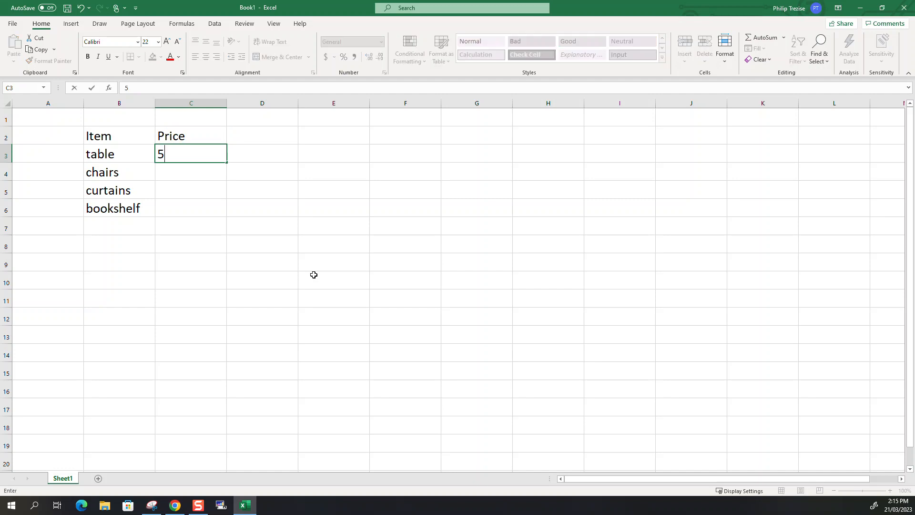
key("Return")
key("Up")
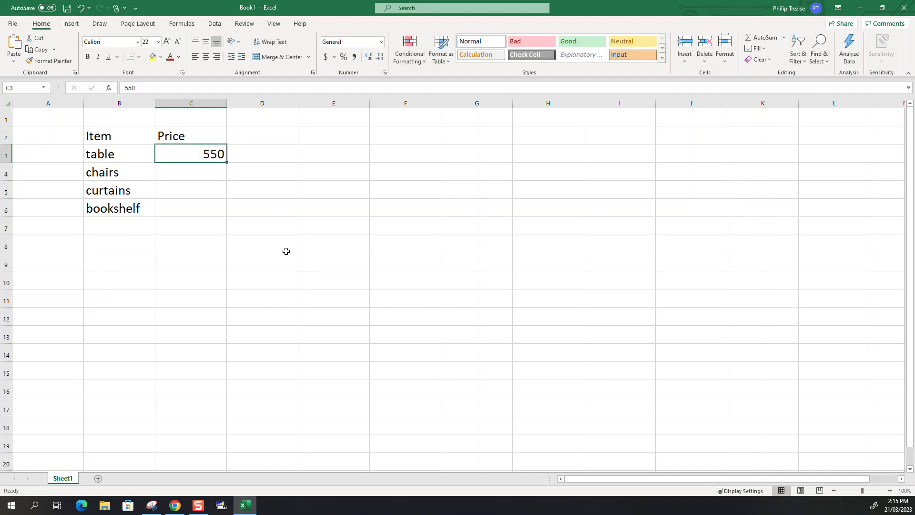
left_click(326, 57)
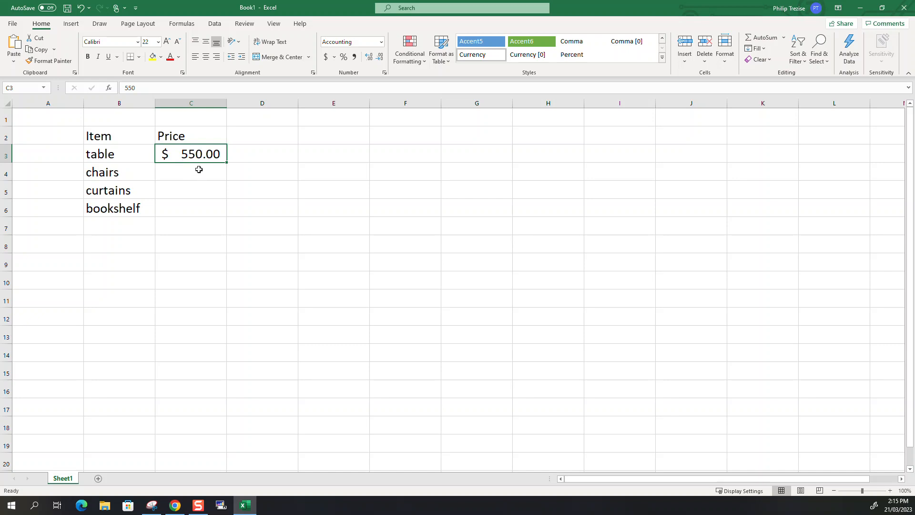
Enter the prices 65 for chairs, 186 for curtains and 125 for the bookshelf in C4 to C6
left_click(199, 170)
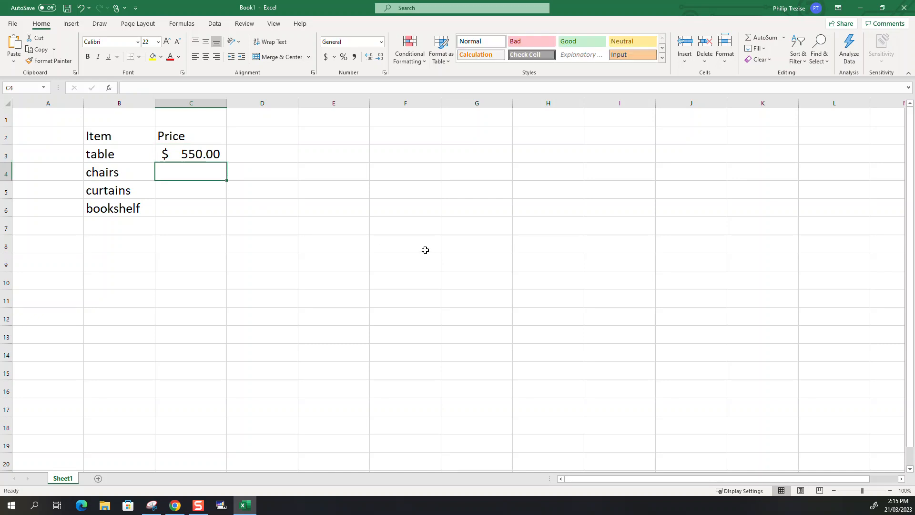
type("65")
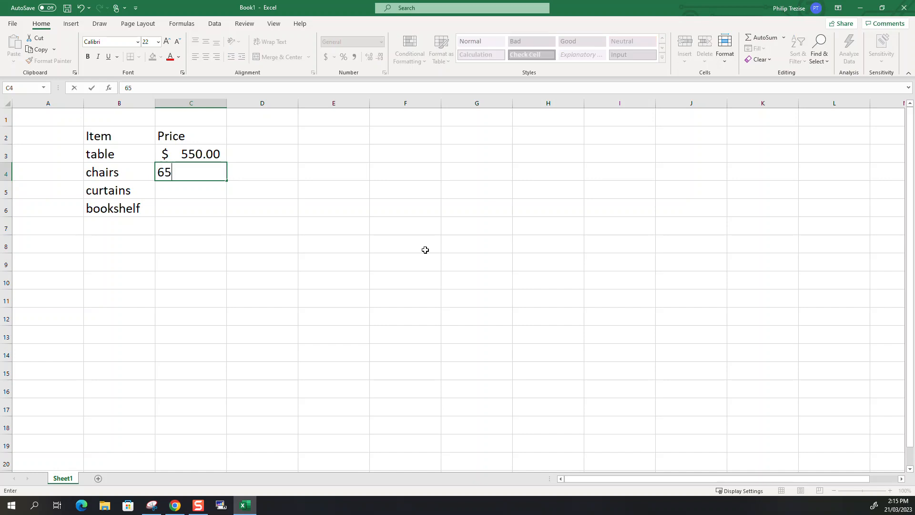
key("Return")
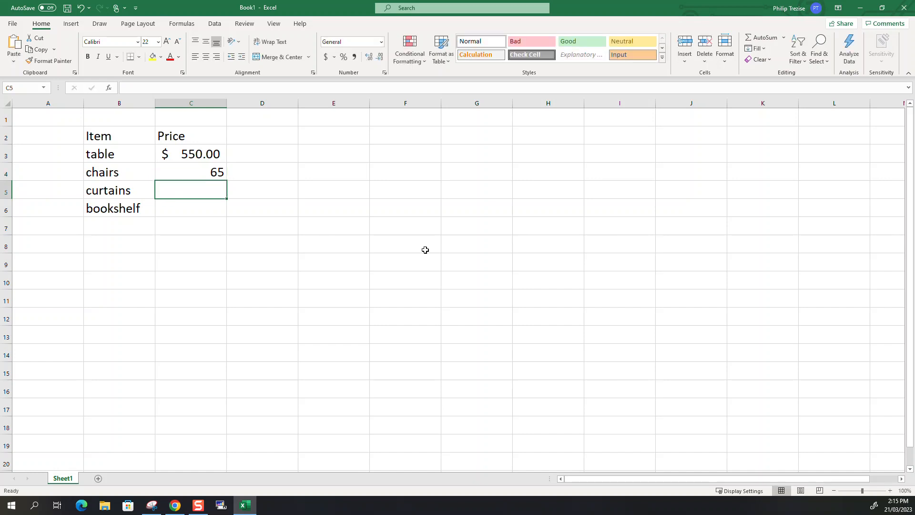
type("186")
key("Return")
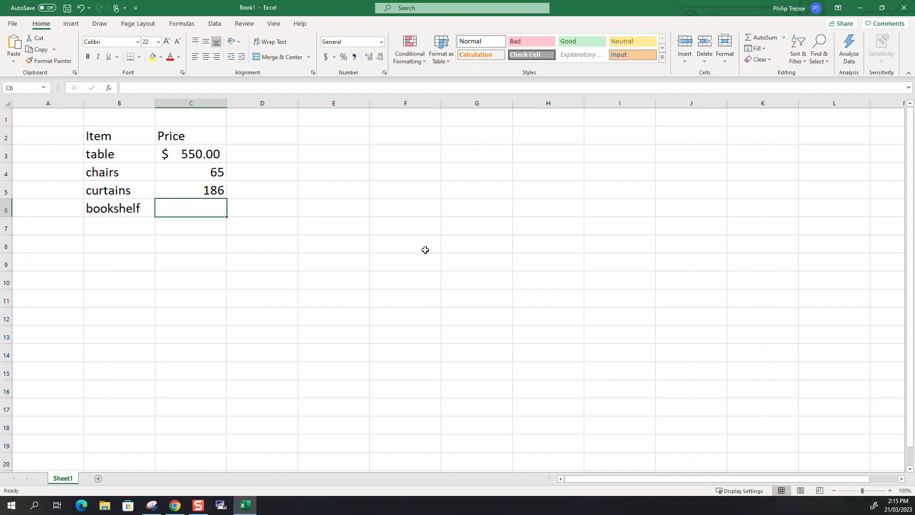
type("125")
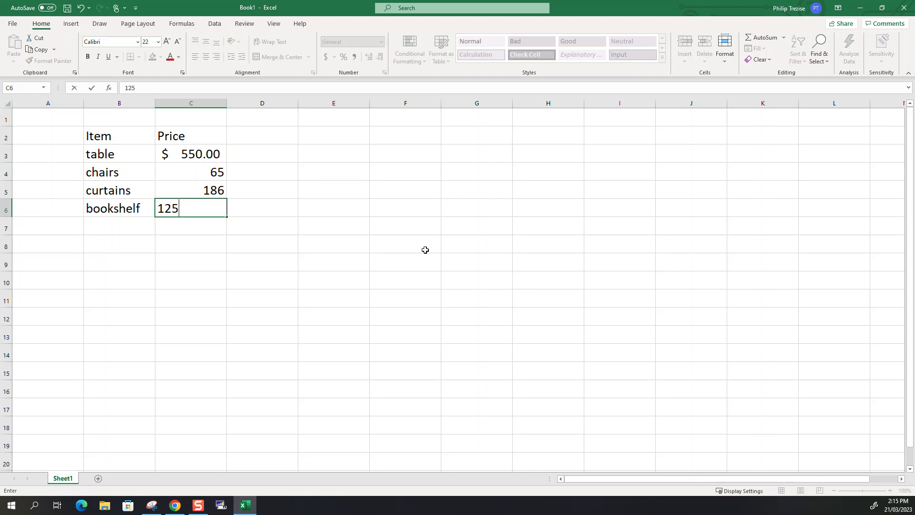
key("Return")
Apply the Accounting dollar format to the chairs, curtains and bookshelf prices in C4:C6
key("Up")
key("Up")
key("Up")
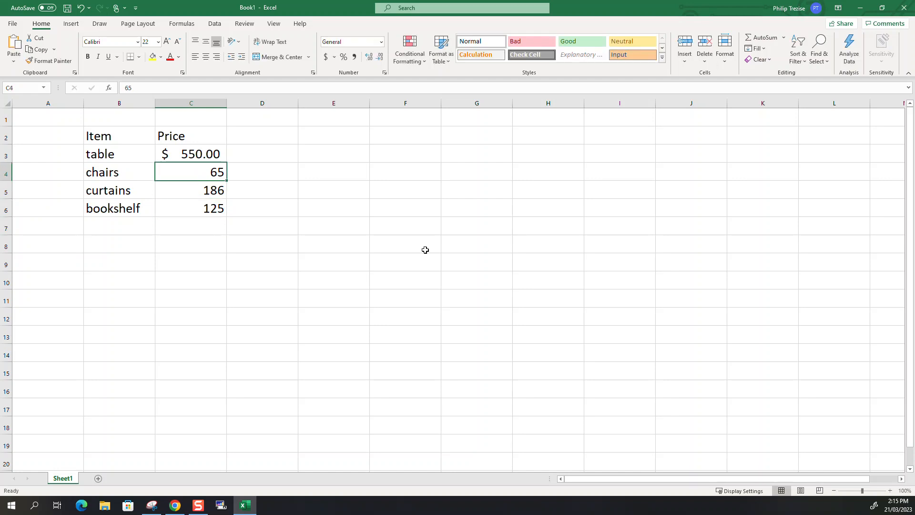
key("shift+Down")
key("shift+Down")
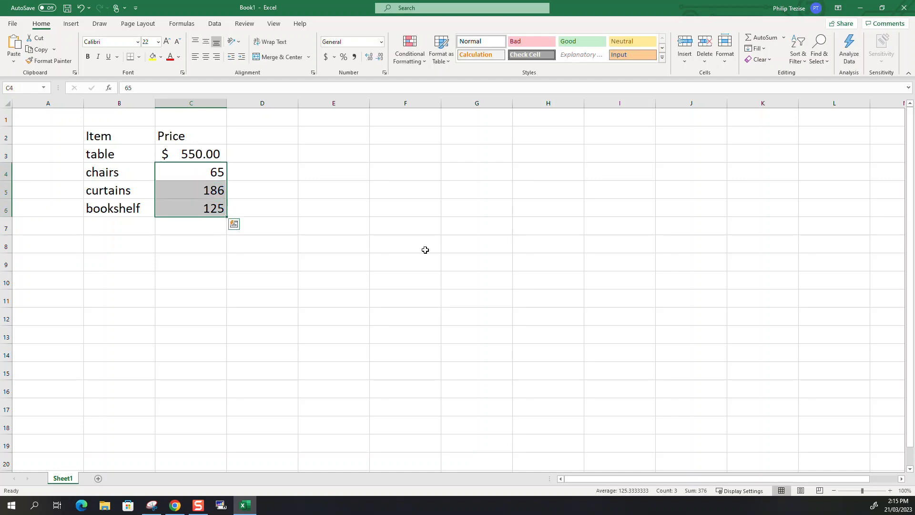
left_click(326, 57)
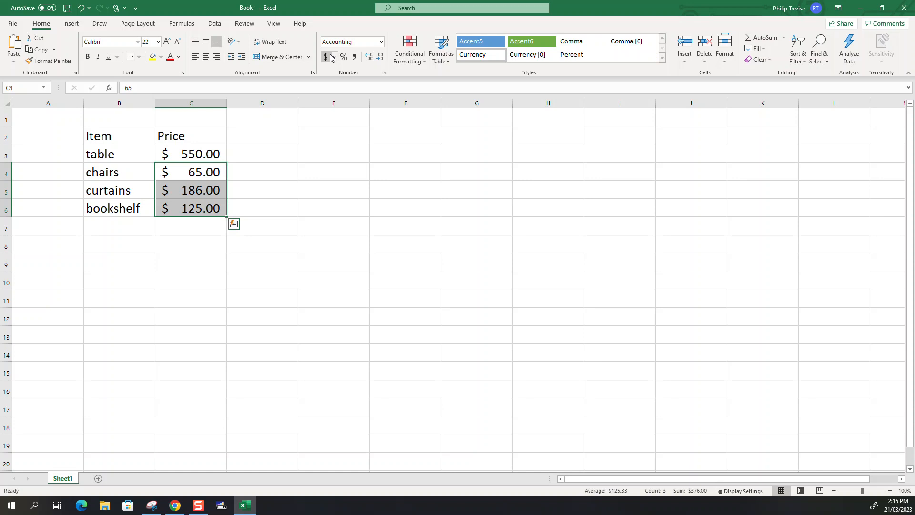
Add a Qty column in D2 with quantities 1 for table, 8 for chairs, 2 for curtains and 1 for bookshelf
left_click(270, 138)
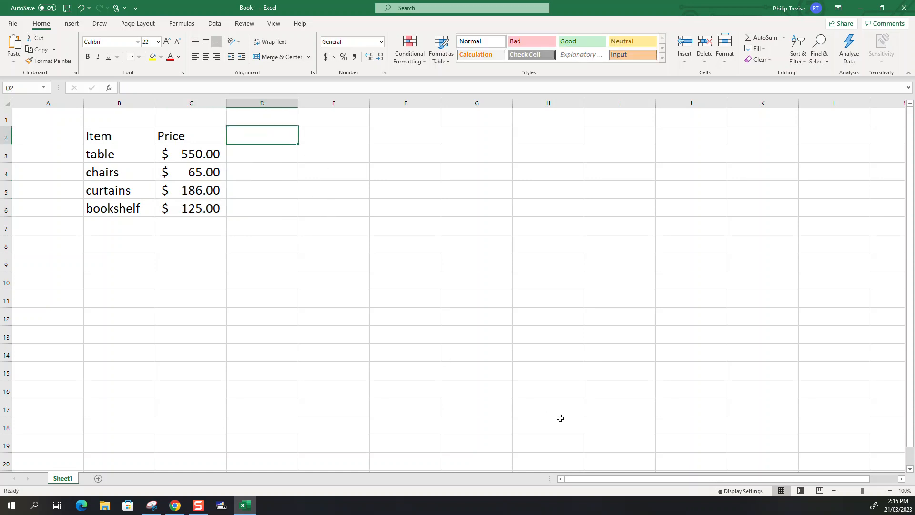
type("Qty")
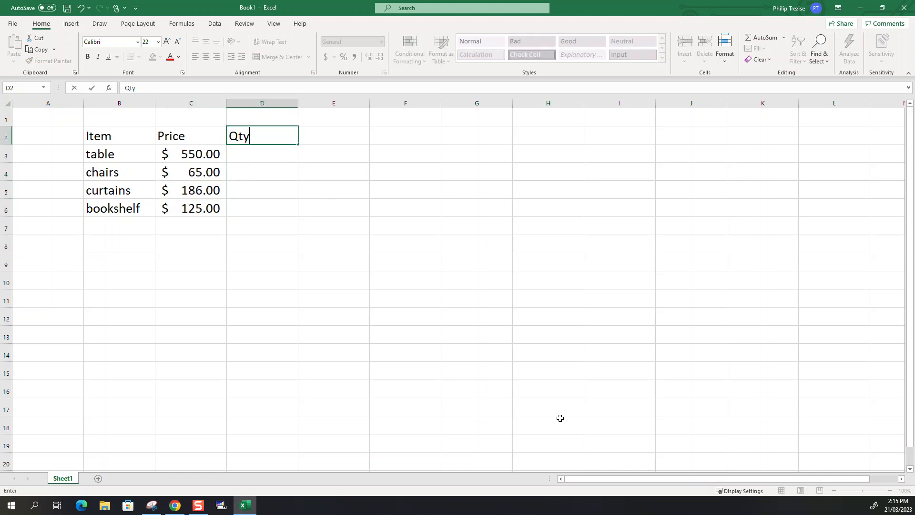
key("Return")
type("1")
key("Return")
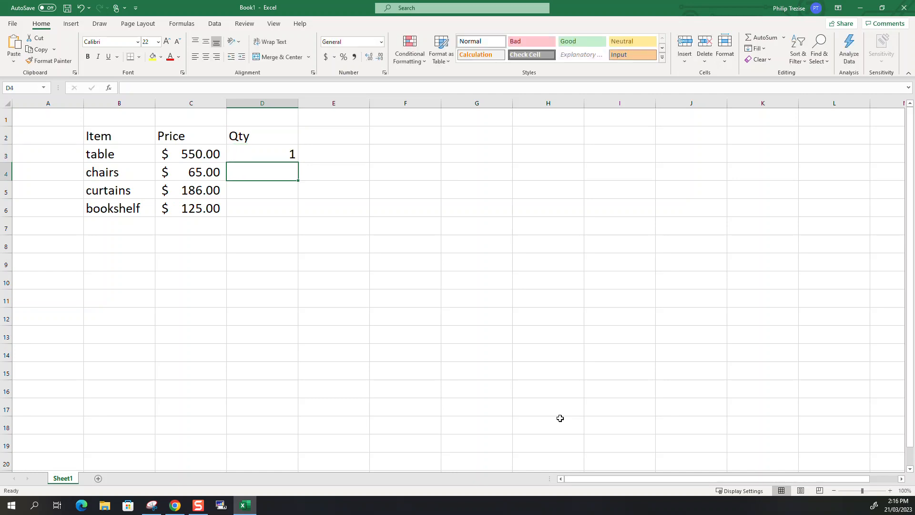
type("8")
key("Return")
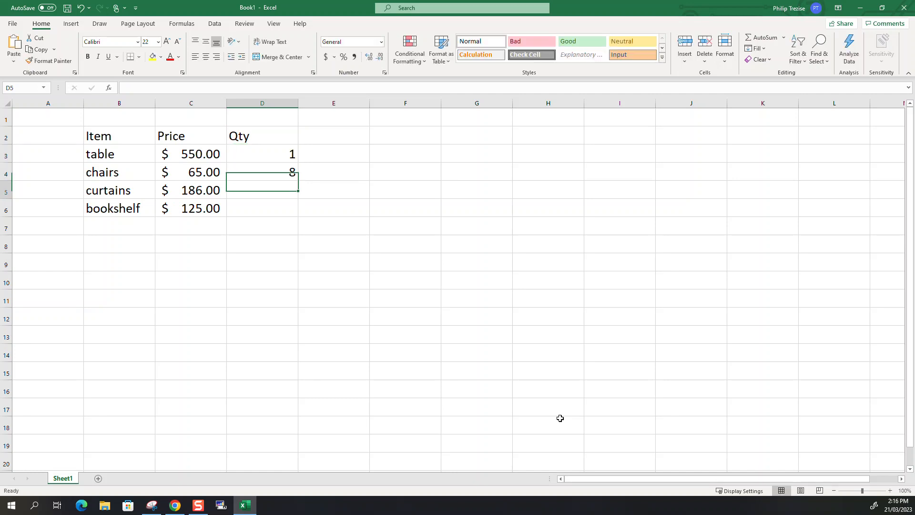
type("2")
key("Return")
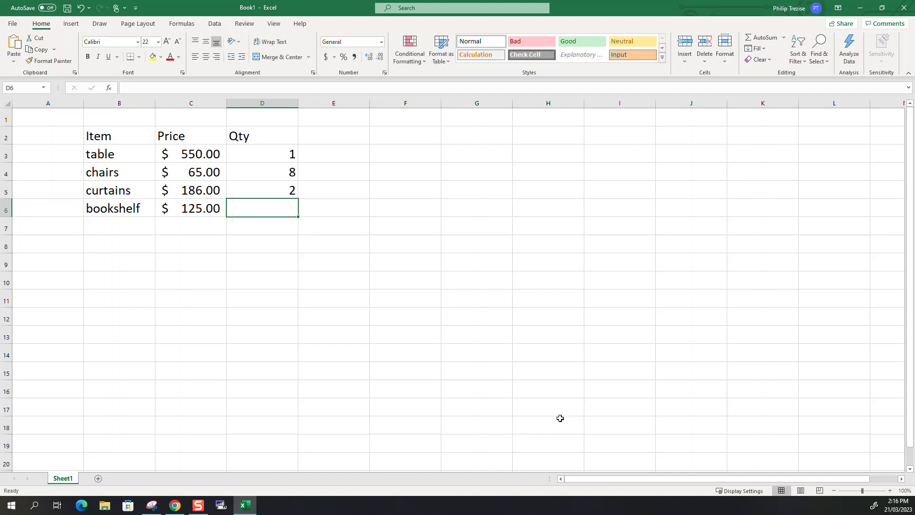
type("1")
key("Return")
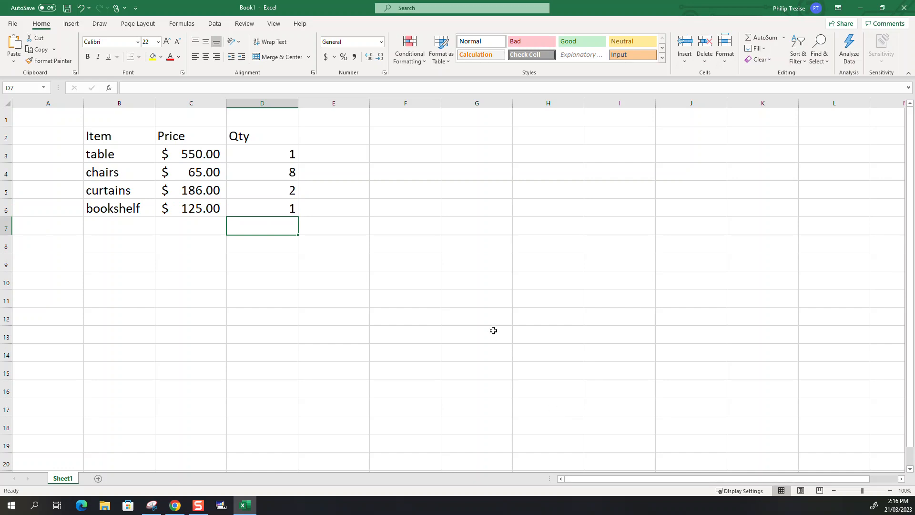
Add the column header Cost in cell E2, beside the Qty header
left_click(341, 145)
type("C")
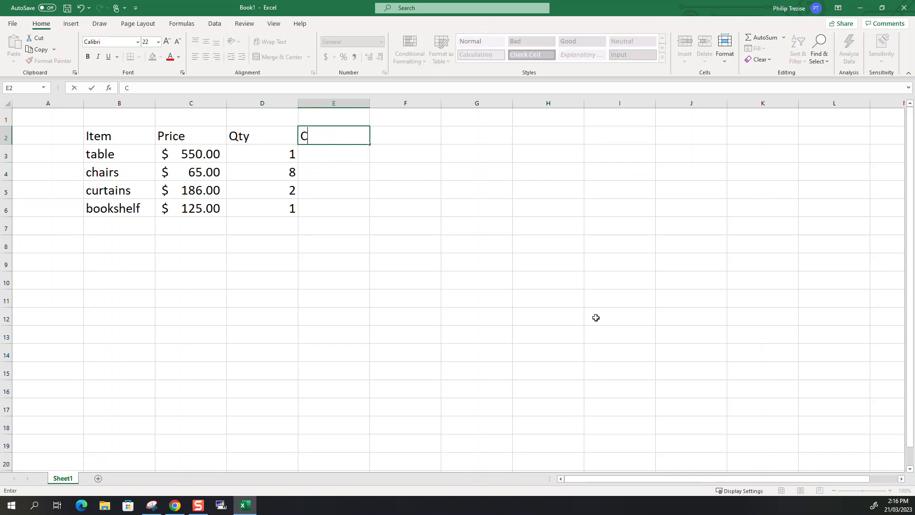
type("ost")
key("Return")
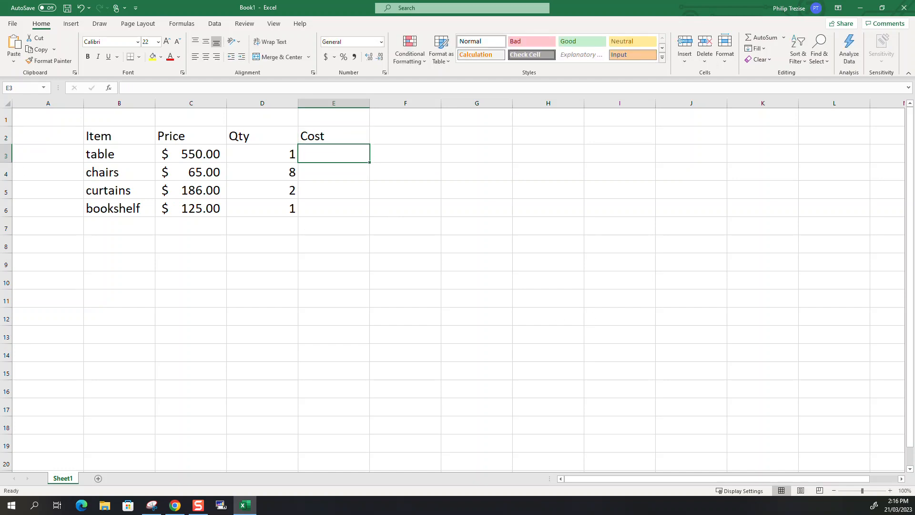
Open the Casio fx-82AU PLUS II calculator beside the data and calculate the table's cost as 550 × 1
key("XF86Calculator")
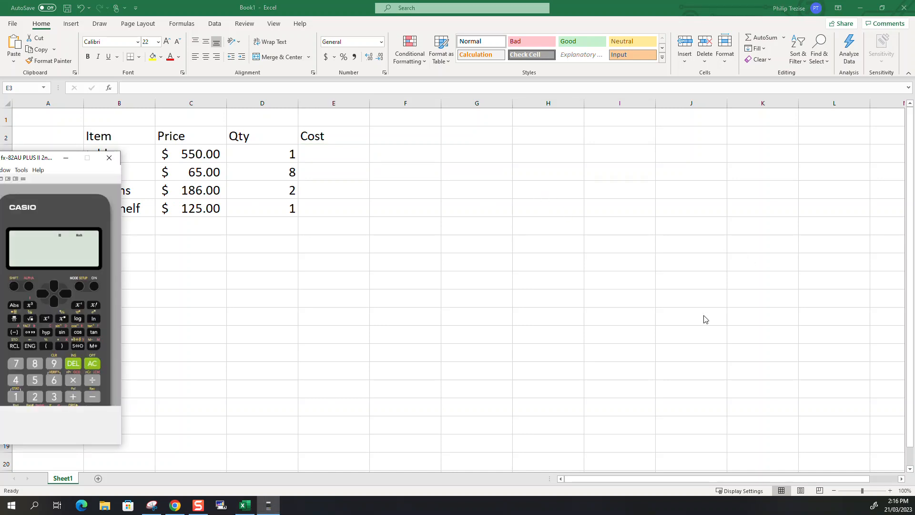
left_click_drag(705, 346, 418, 66)
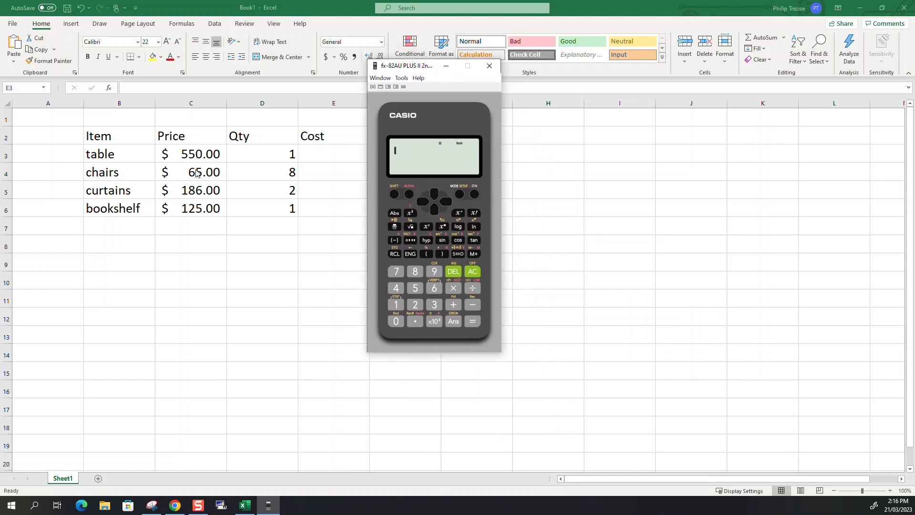
left_click(416, 289)
left_click(417, 289)
left_click(394, 320)
left_click(453, 288)
left_click(395, 304)
left_click(473, 322)
Calculate the chairs' cost as 65 × 8 on the calculator, and move the calculator off the worksheet
left_click(434, 289)
left_click(415, 288)
left_click(452, 289)
left_click(413, 273)
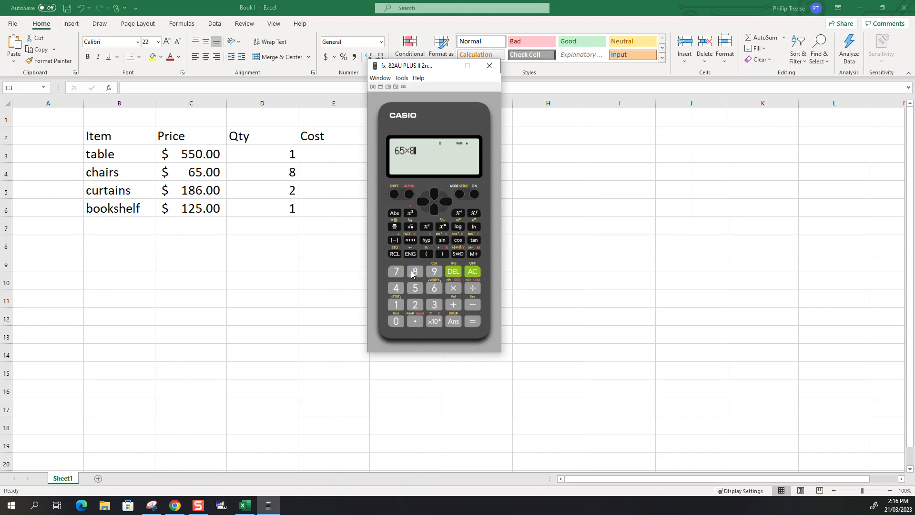
left_click(472, 321)
left_click_drag(411, 67, 0, 138)
Build the table's cost formula in E3 as =C3*D3, multiplying its price by its quantity
left_click(364, 162)
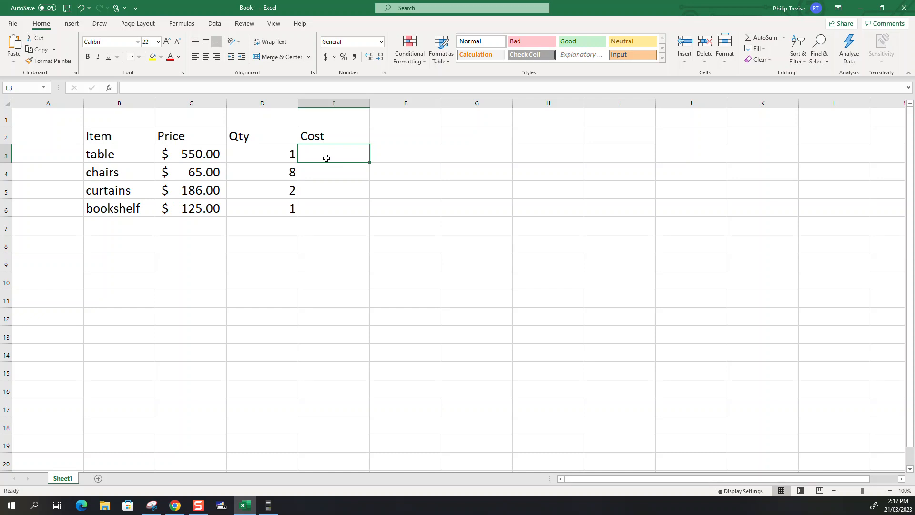
type("=")
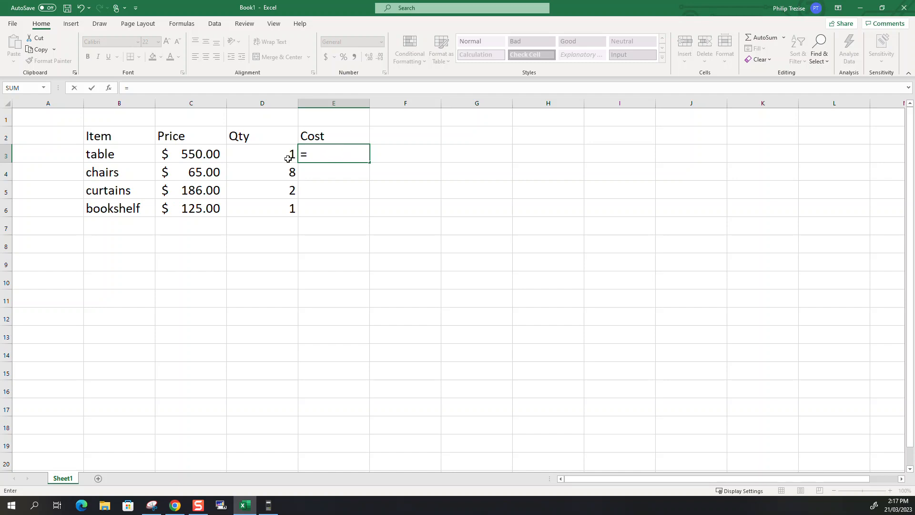
left_click(199, 154)
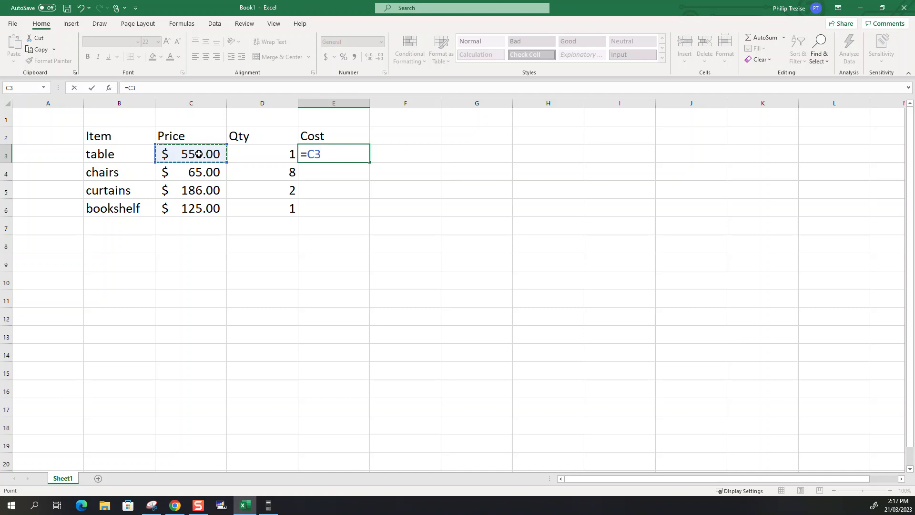
type("*")
left_click(238, 154)
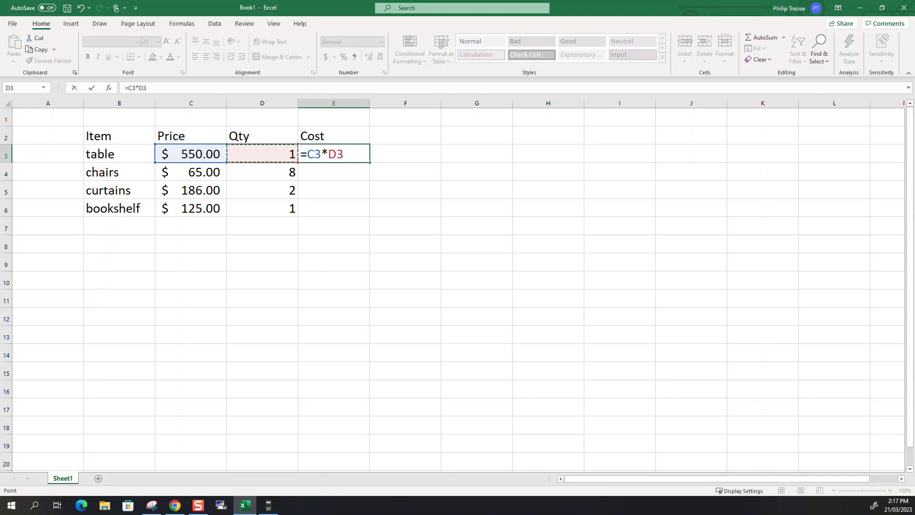
Switch to the Casio calculator to review the earlier multiplications, and minimise it again
left_click(268, 505)
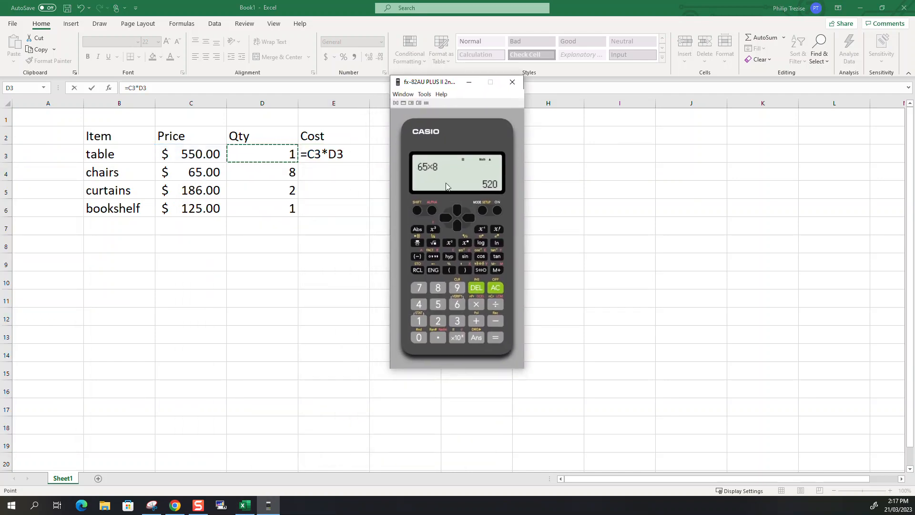
left_click(446, 217)
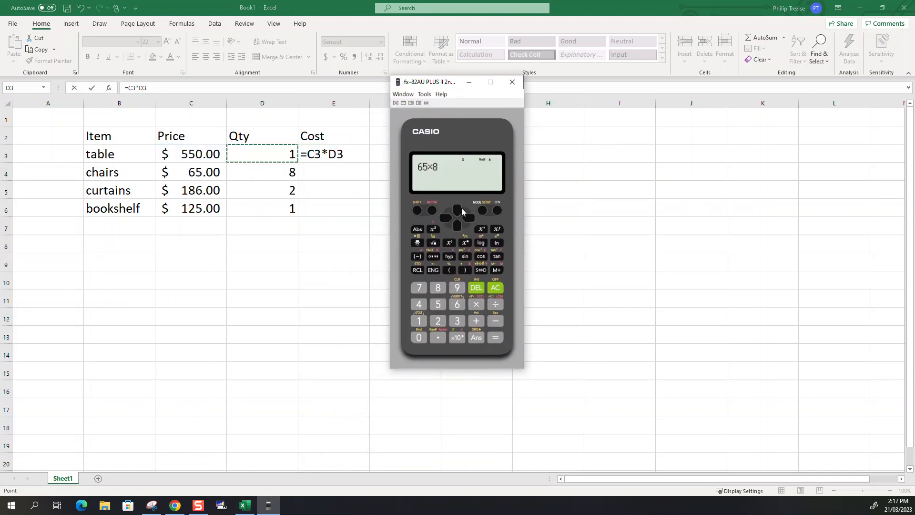
left_click(496, 288)
left_click(456, 208)
left_click(456, 208)
left_click(467, 85)
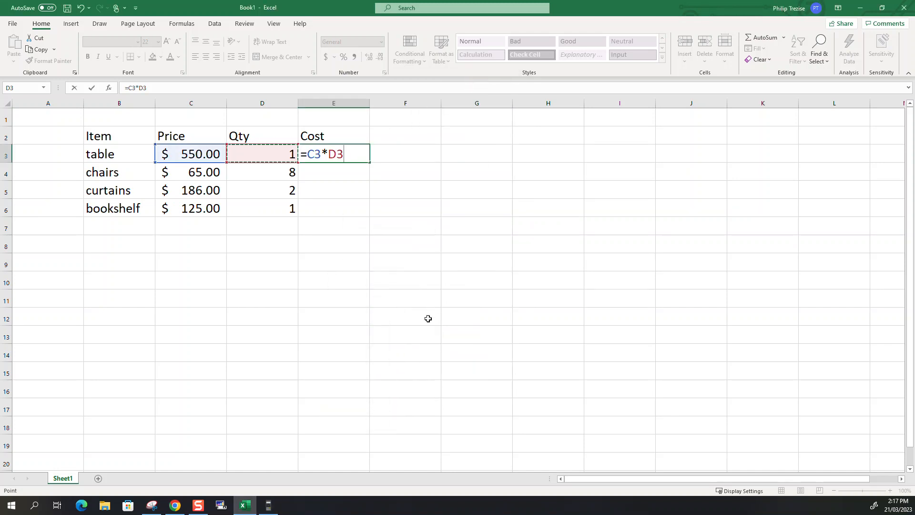
Confirm the table's cost formula in E3 and fill it down to E6 for the remaining items
key("Return")
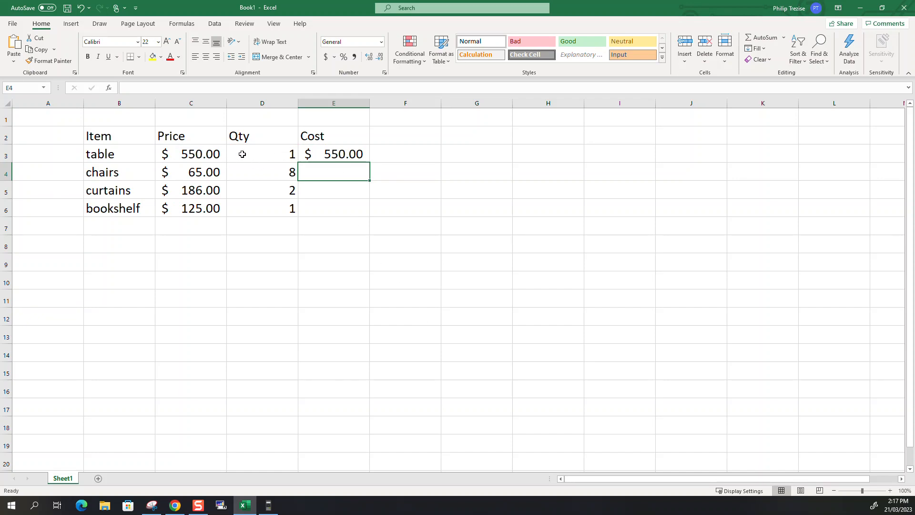
left_click(335, 153)
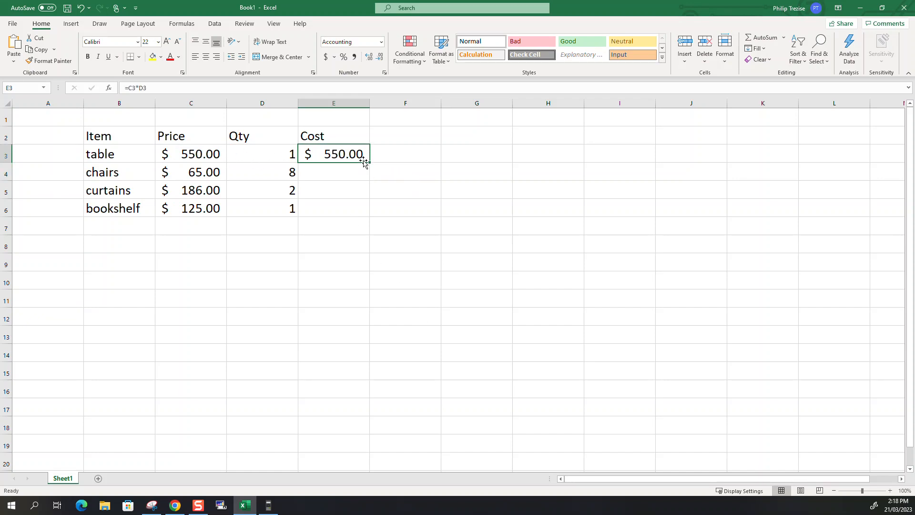
left_click_drag(370, 162, 374, 214)
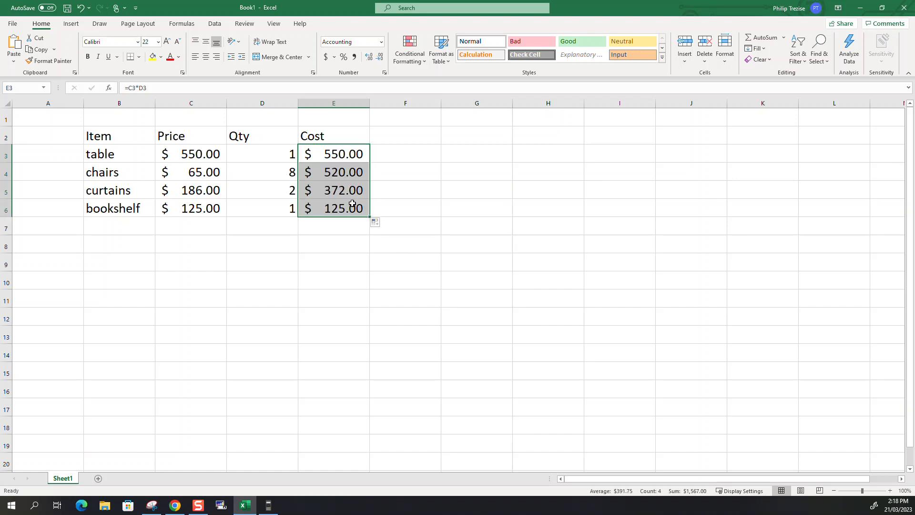
Inspect the chairs' cost formula in E4 and the cells it refers to
left_click(343, 176)
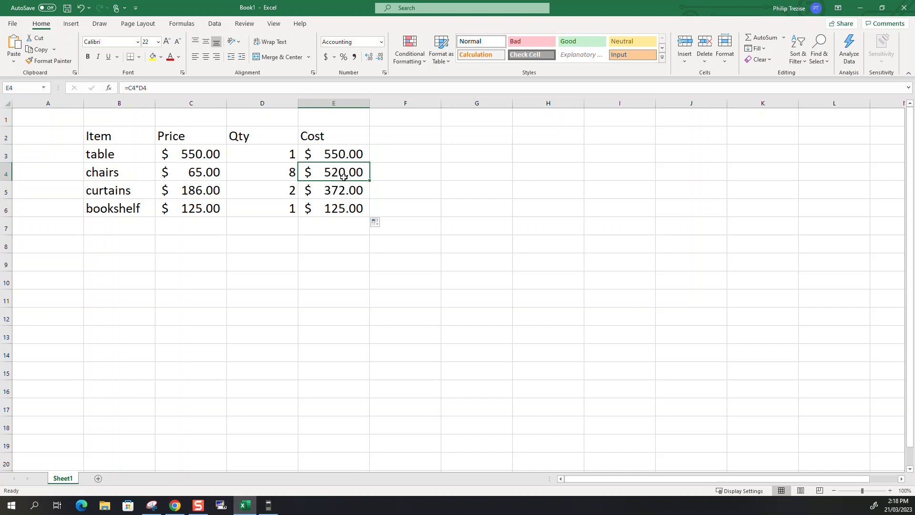
left_click(133, 87)
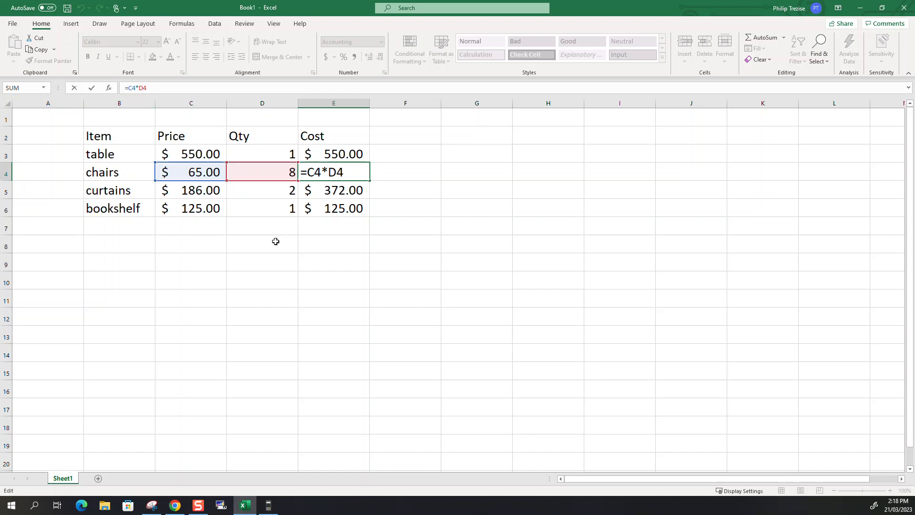
key("ctrl+Return")
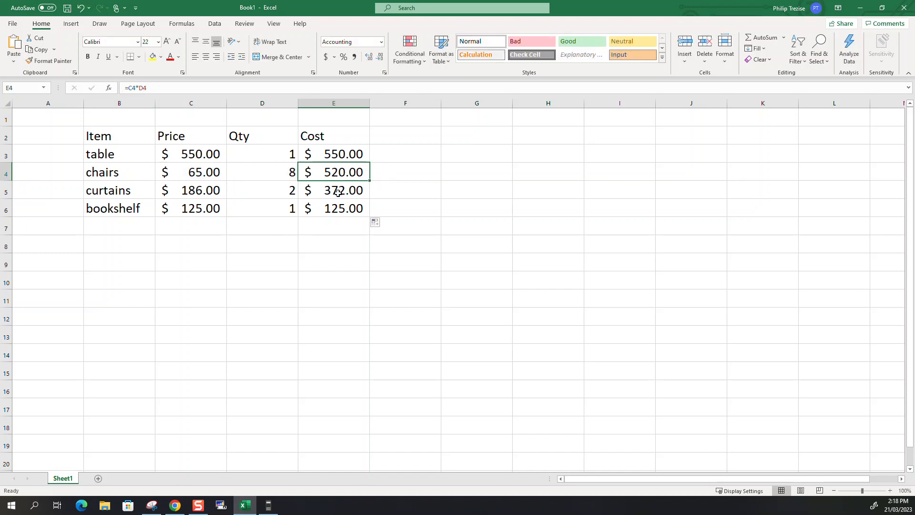
Total the item costs in E8 with the formula =SUM(E3:E6)
left_click(333, 245)
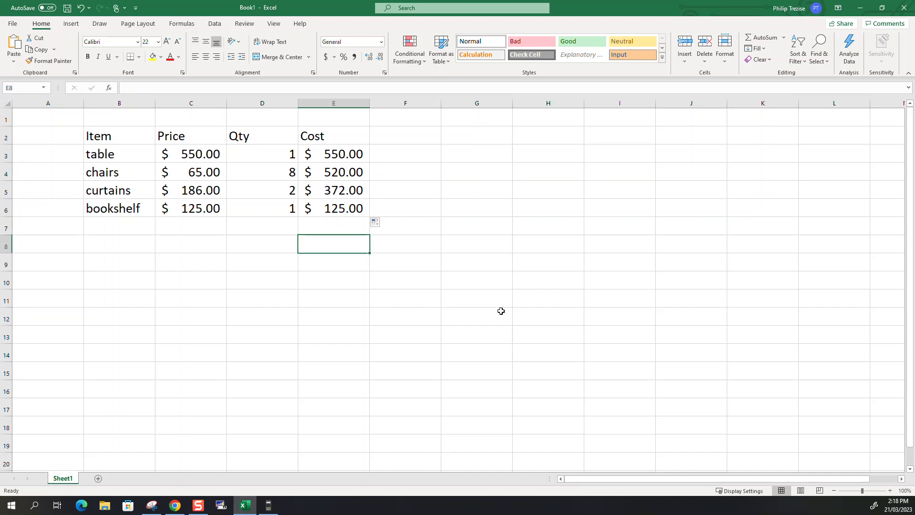
type("=")
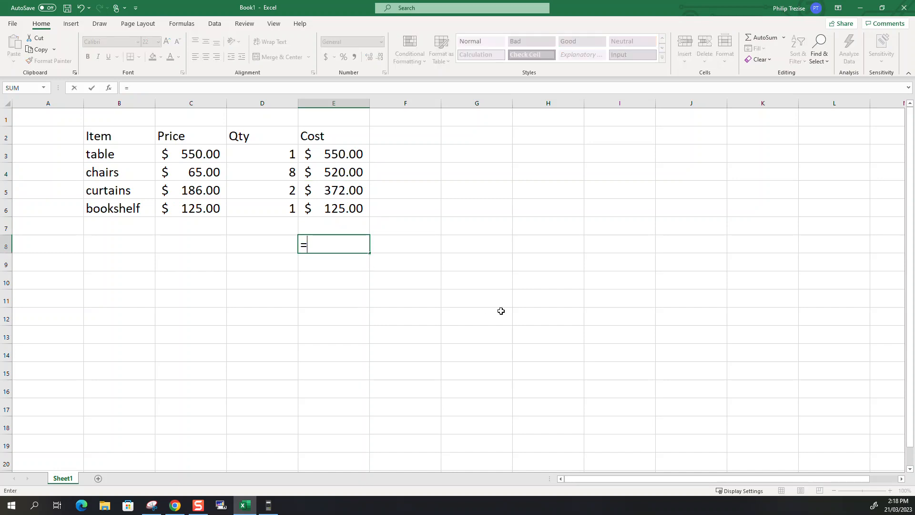
type("su")
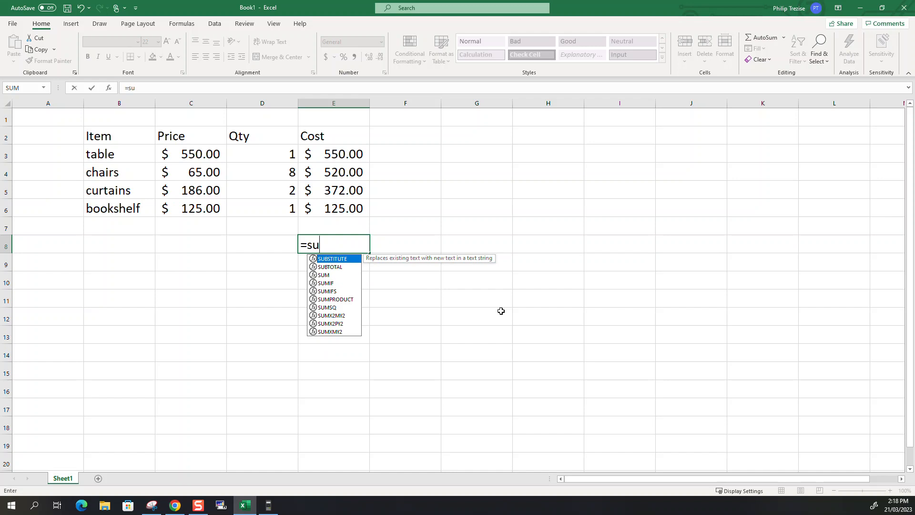
type("m(")
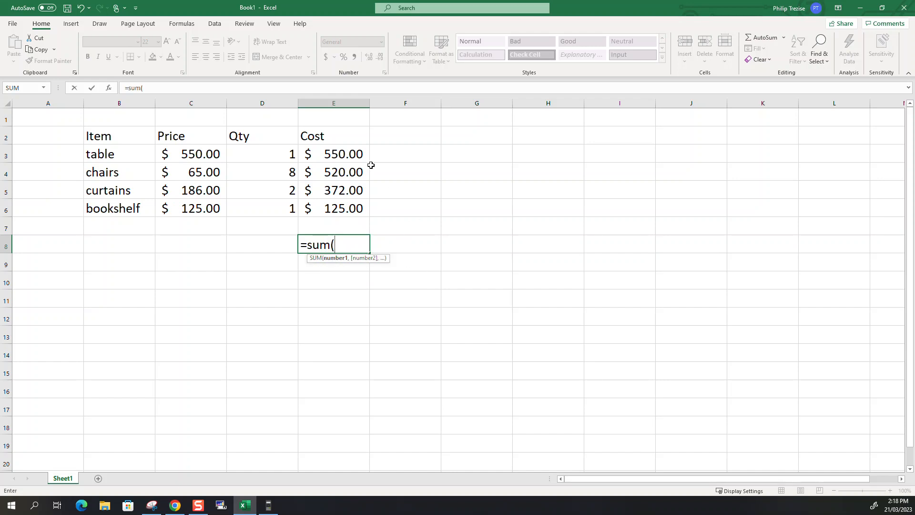
left_click_drag(339, 153, 344, 206)
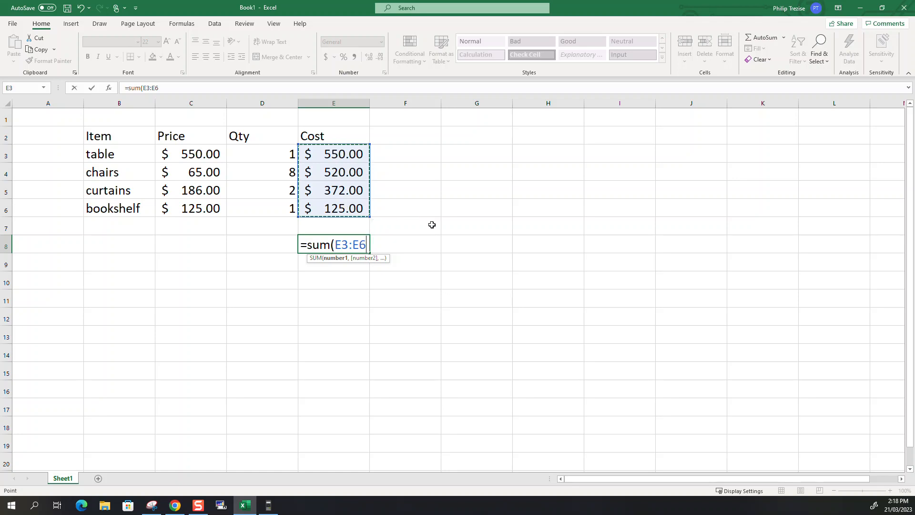
type(")")
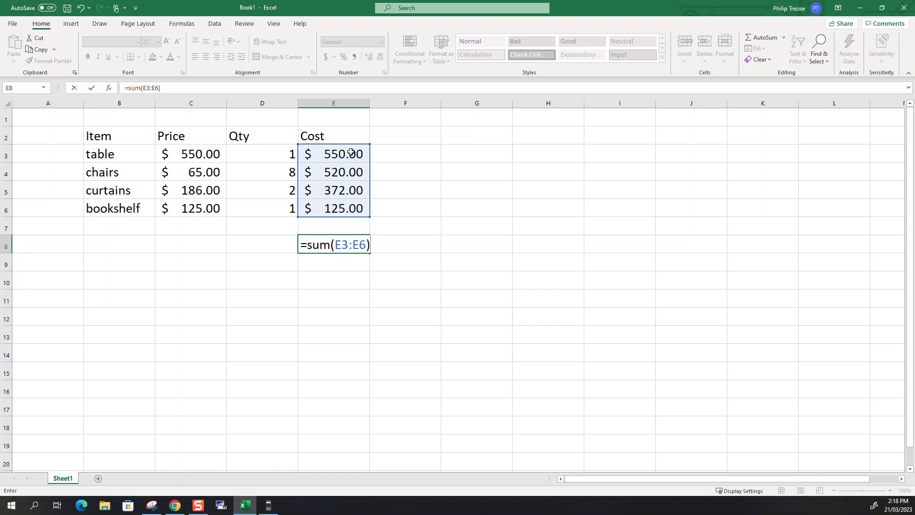
key("Return")
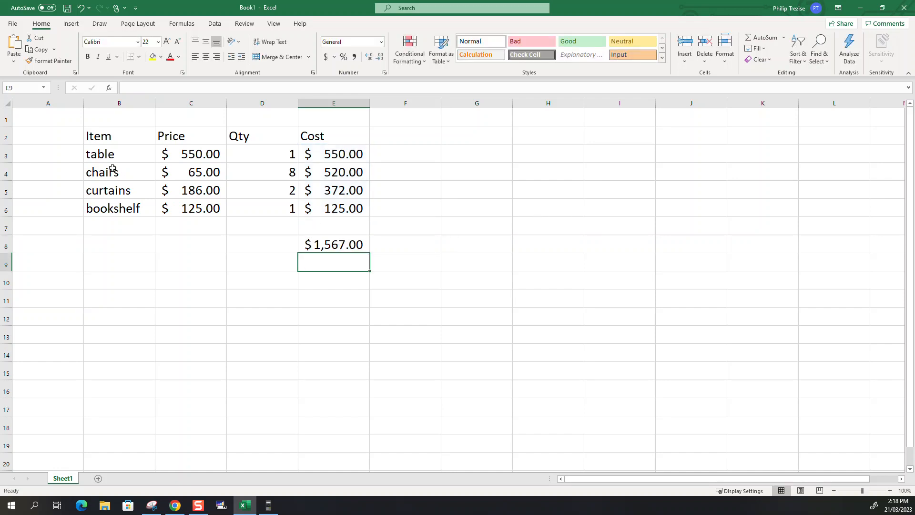
Apply All Borders to the item rows in B3:E6
left_click_drag(143, 152, 361, 208)
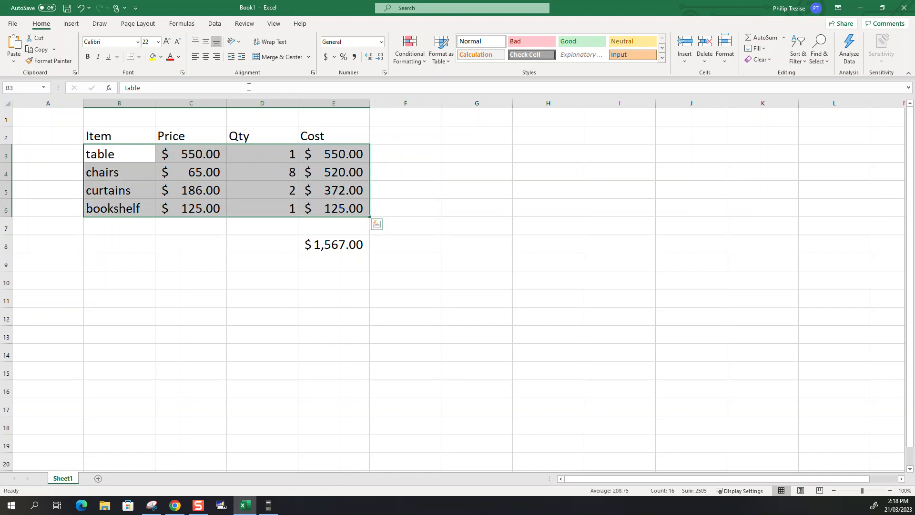
left_click(142, 58)
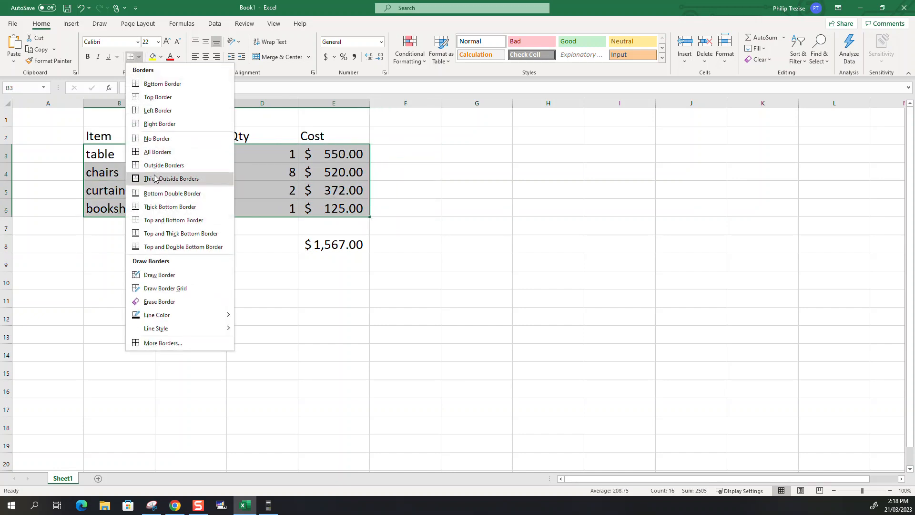
left_click(149, 152)
left_click(208, 261)
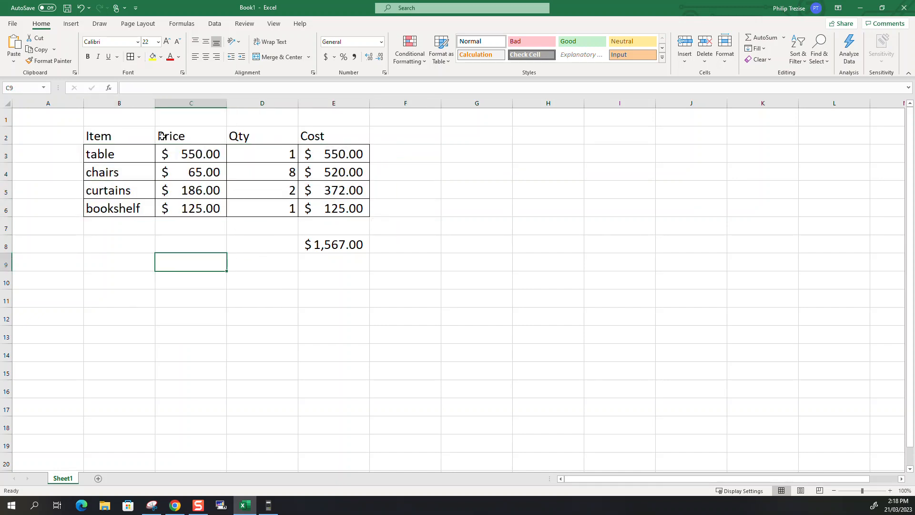
Apply Thick Outside Borders around the whole table including its headers, B2:E6
left_click_drag(132, 131, 314, 128)
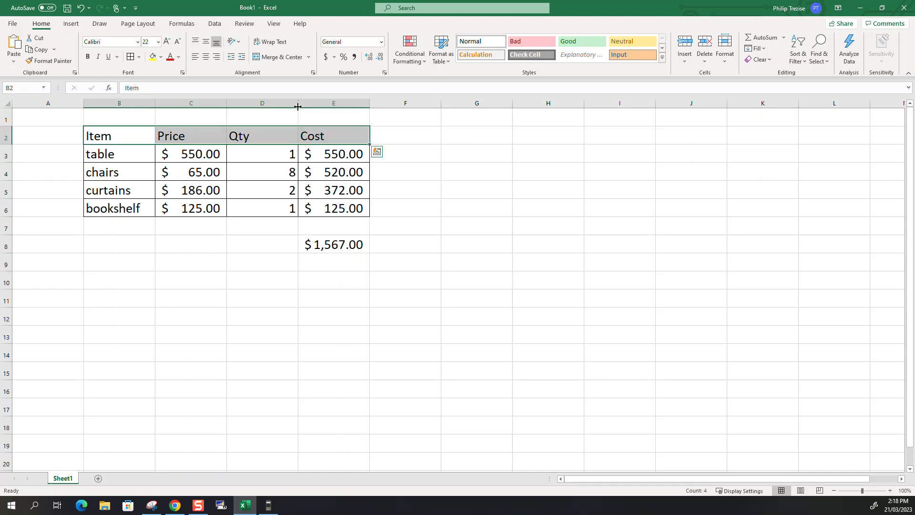
left_click_drag(132, 131, 334, 212)
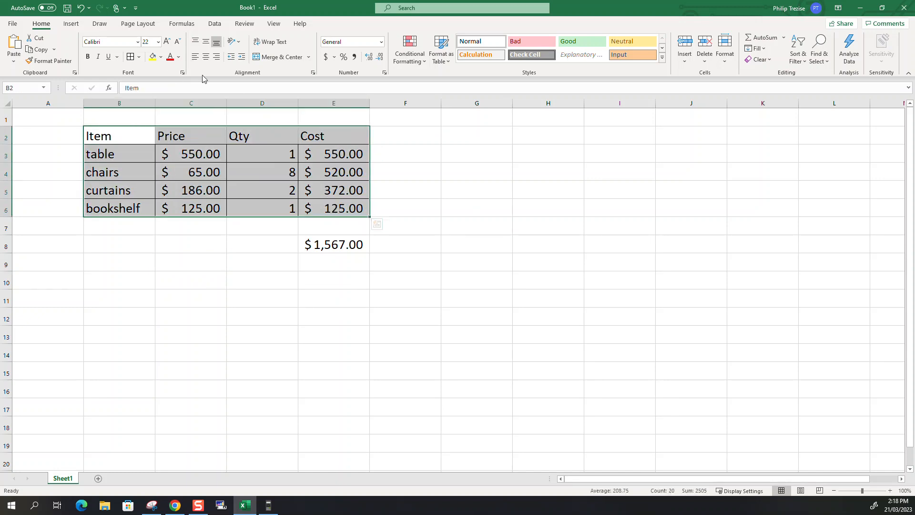
left_click(138, 57)
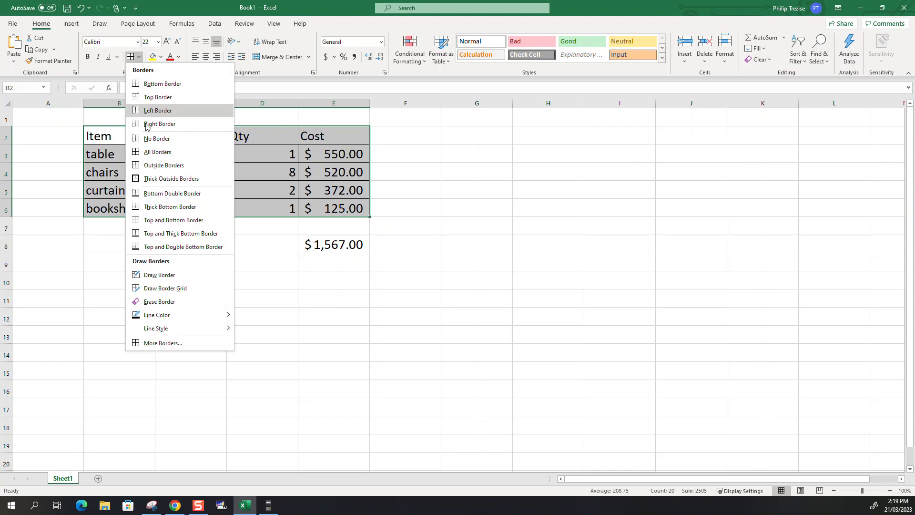
left_click(165, 178)
left_click(243, 271)
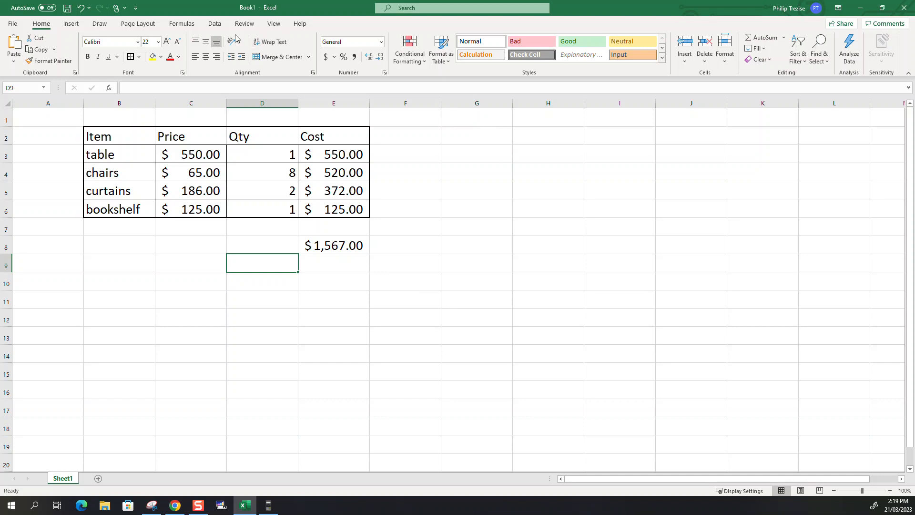
Turn on Show Formulas for the sheet and narrow columns B to E equally
left_click(180, 28)
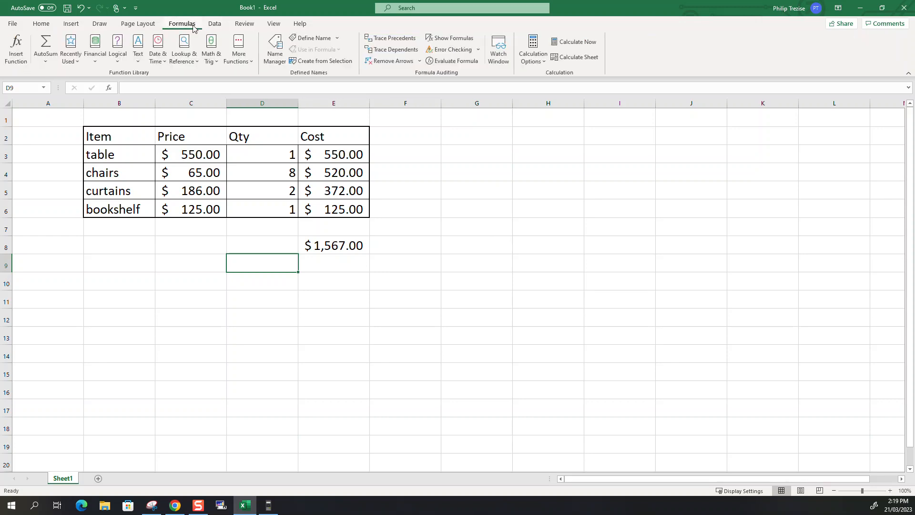
left_click(441, 40)
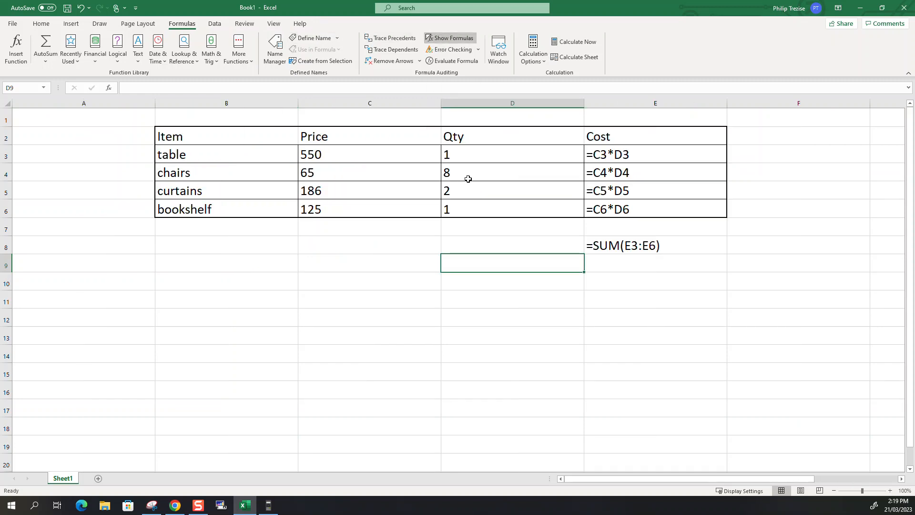
left_click_drag(261, 102, 538, 106)
left_click(376, 268)
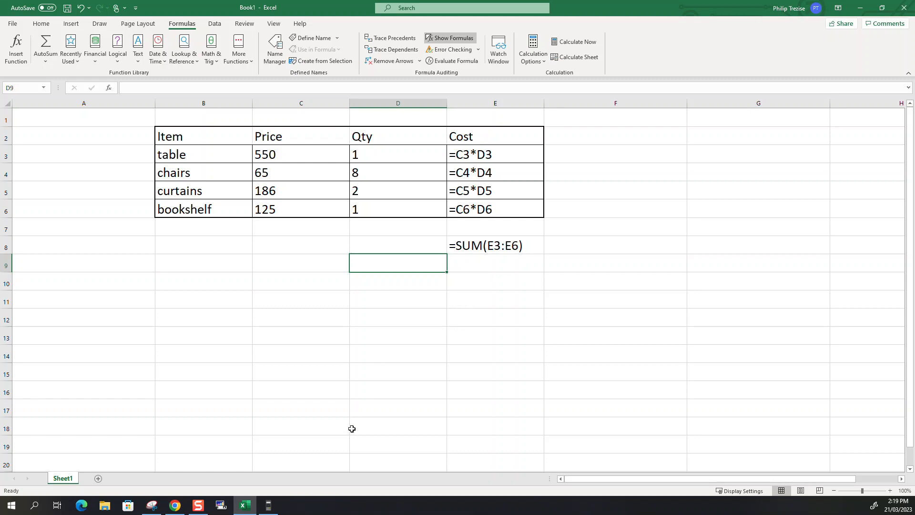
Capture the formula view of the table with the Snipping Tool, and close the snip without saving it
left_click(153, 506)
left_click(187, 38)
left_click_drag(3, 92, 558, 304)
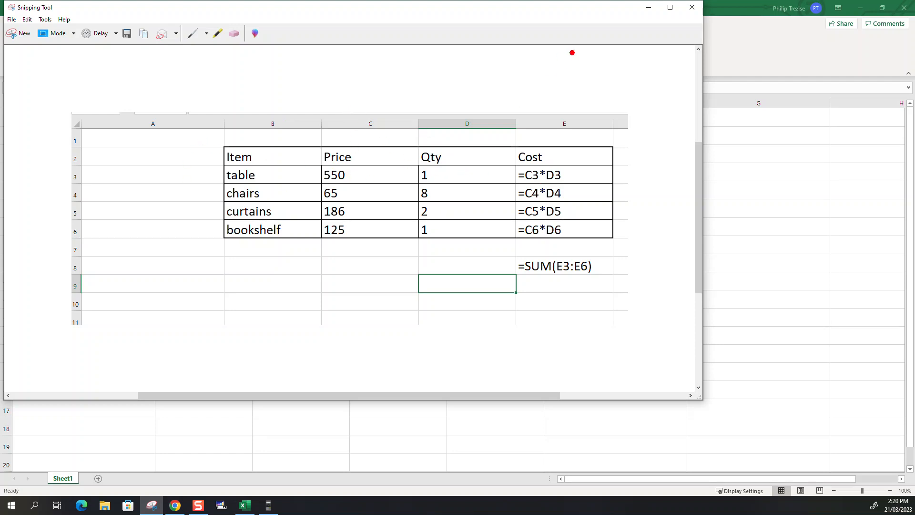
left_click(691, 7)
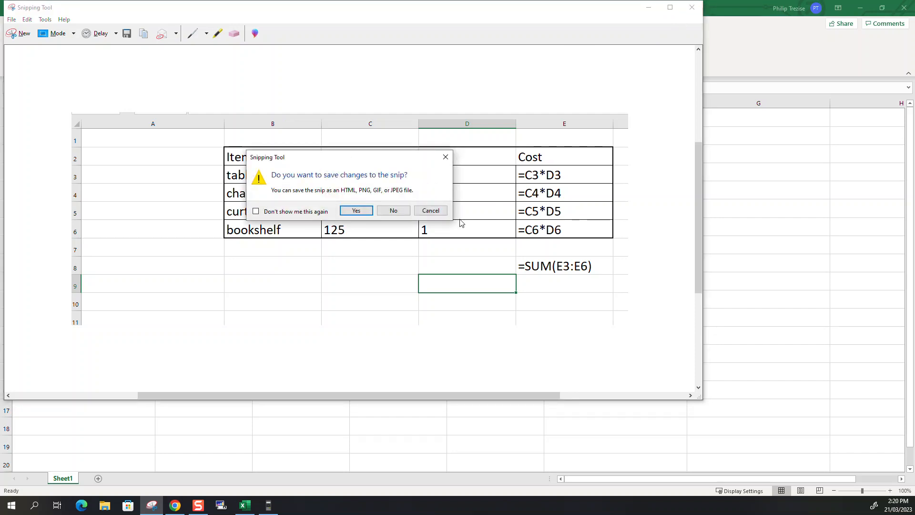
left_click(398, 212)
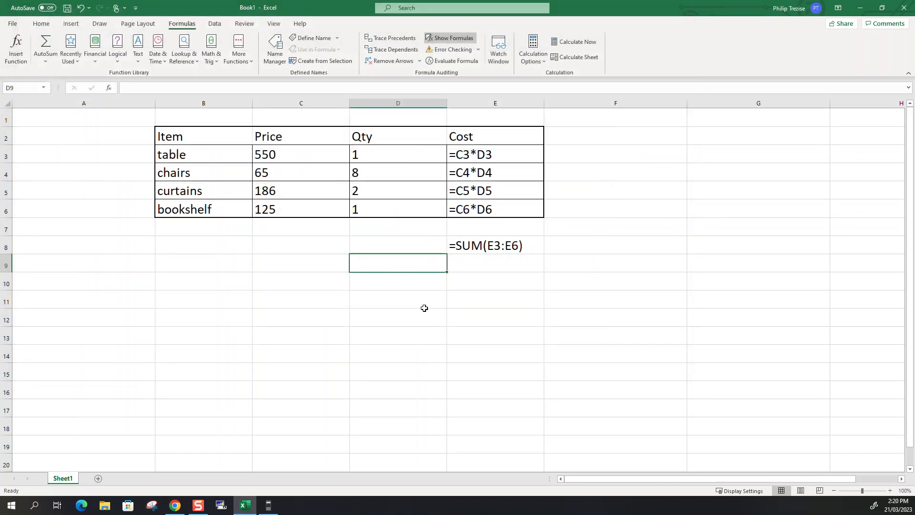